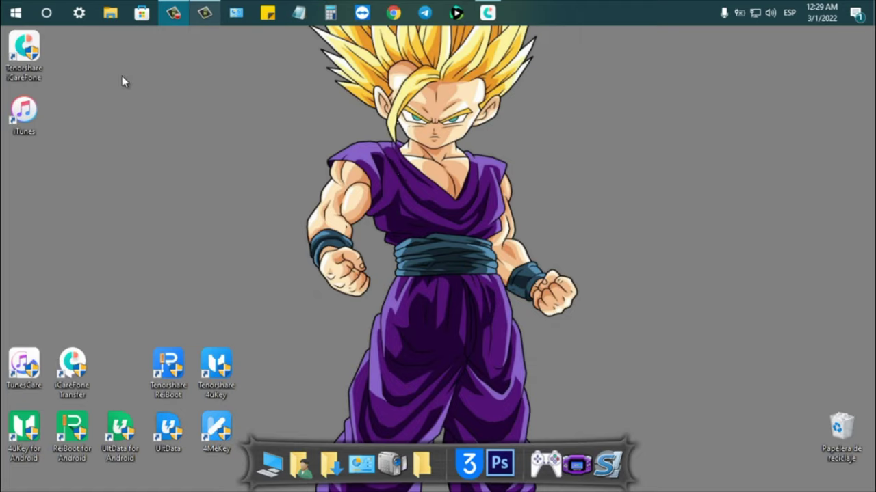
- Launch Tenorshare iCareFone from the desktop
drag(75, 62, 33, 28)
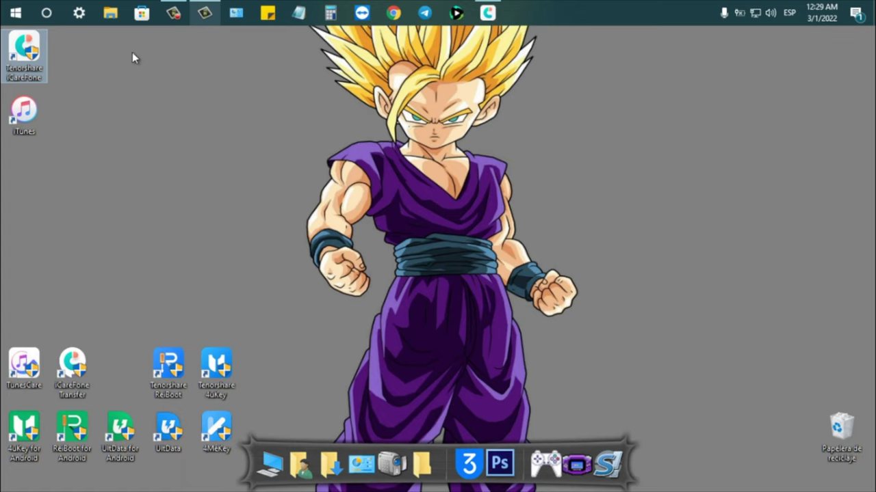
double_click(23, 55)
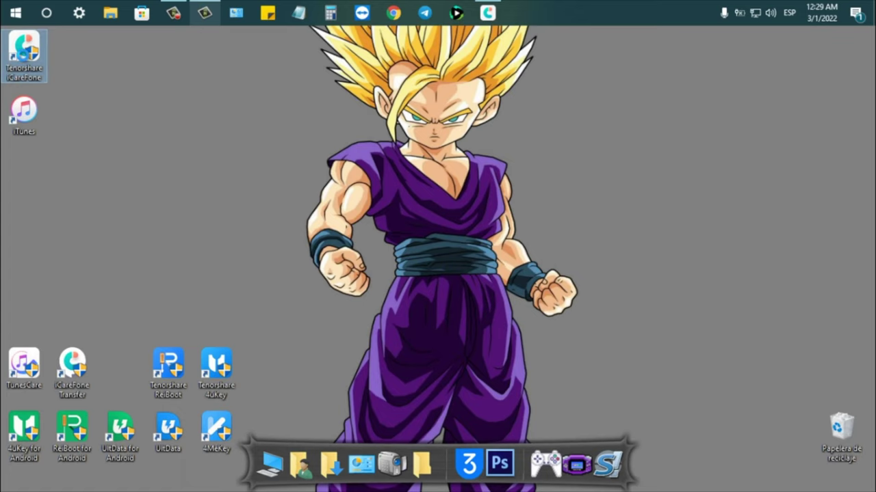
right_click(23, 56)
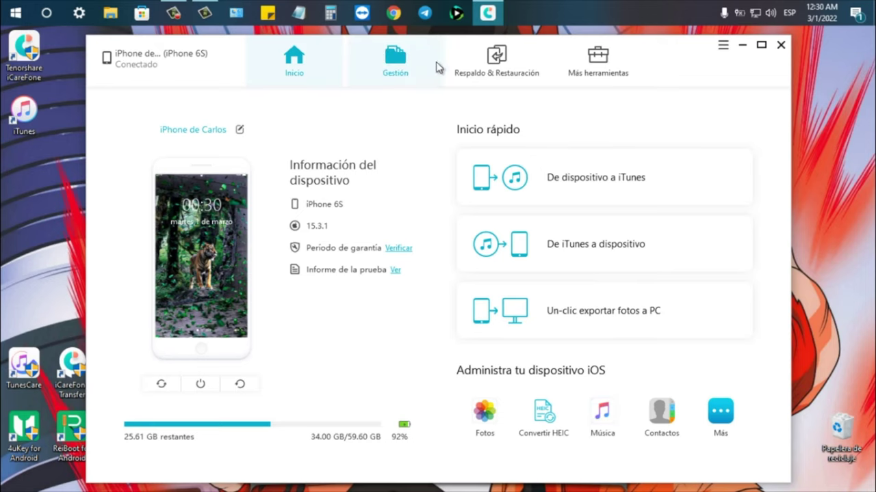
- Open the backup and restore section and look over the existing iCareFone and iTunes backups
click(510, 75)
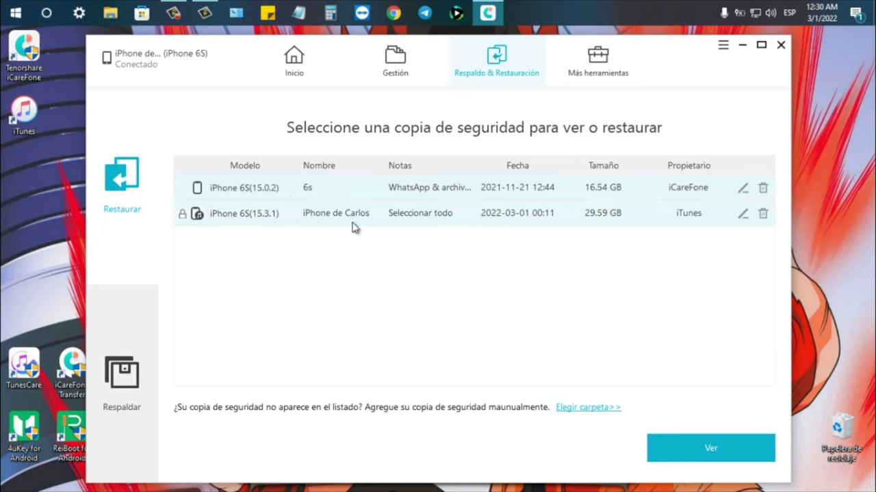
click(497, 214)
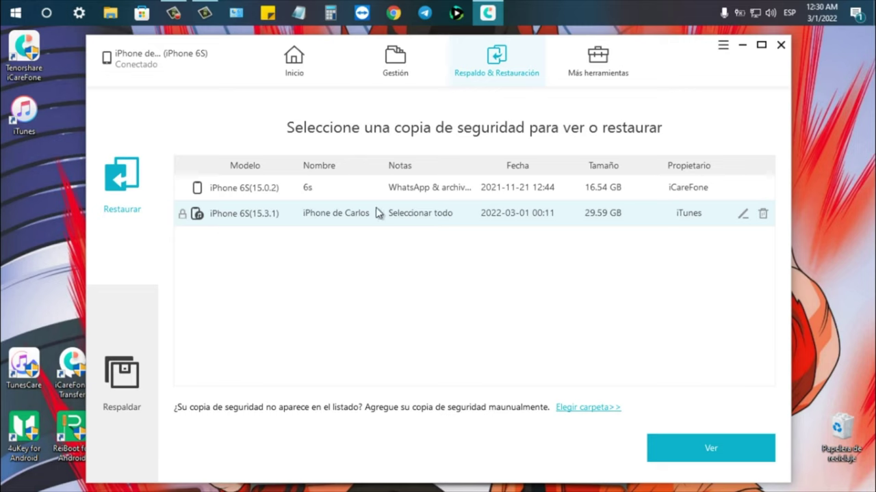
click(396, 196)
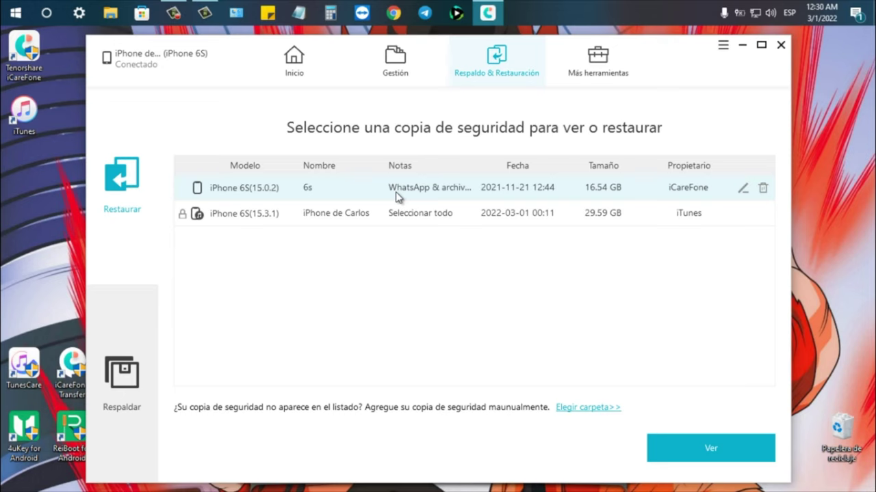
- Set up a new backup containing only Contactos, Calendarios, Fotos and WhatsApp & archivos adjuntos
click(147, 373)
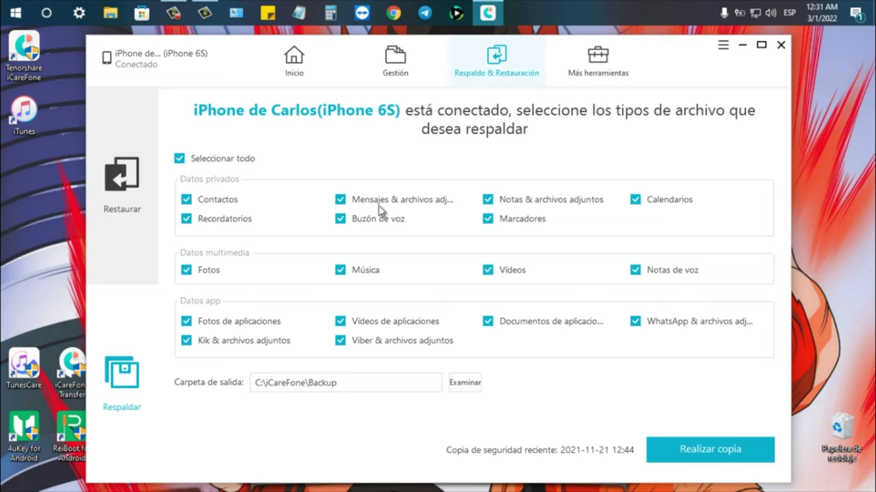
click(180, 158)
click(180, 158)
click(182, 158)
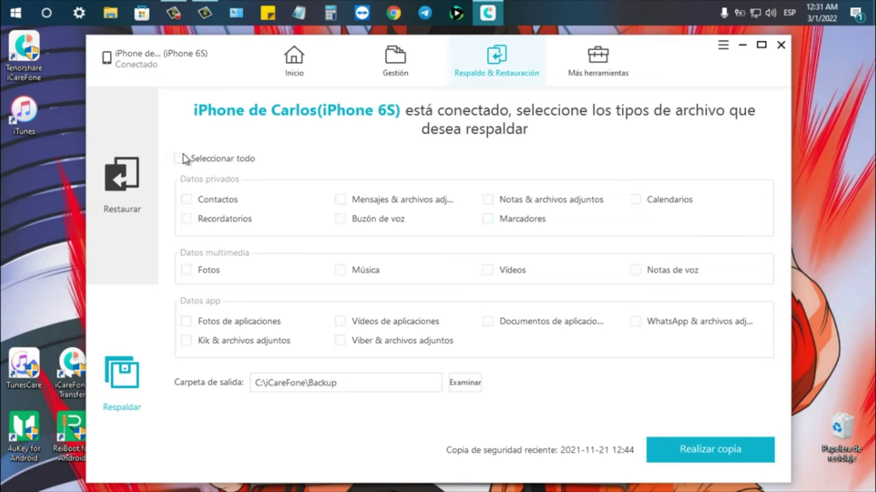
click(187, 200)
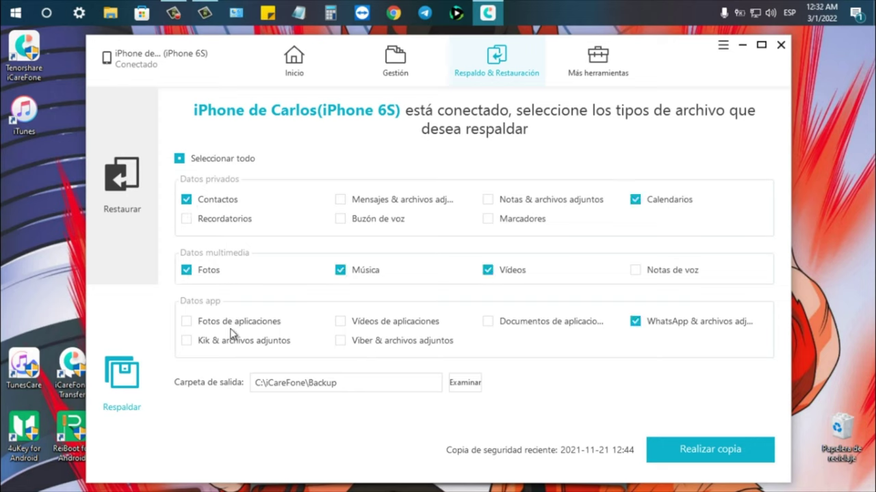
click(340, 271)
click(487, 270)
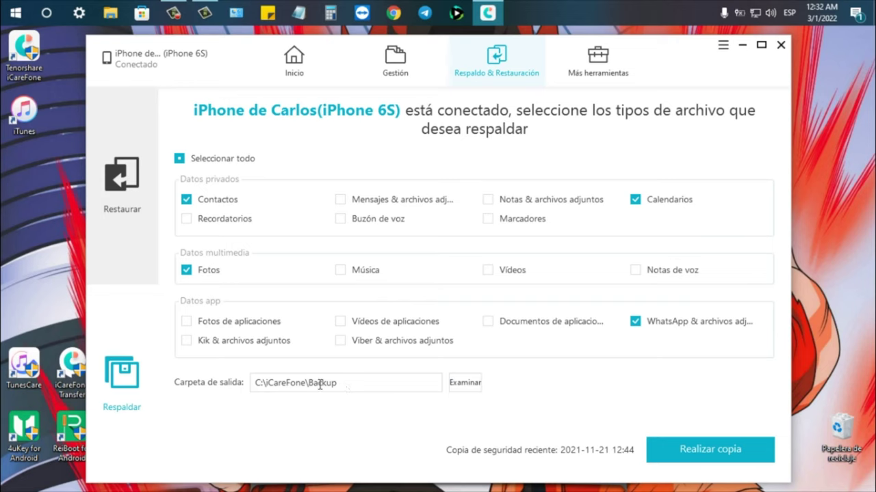
- Check the output folder C:\iCareFone\Backup, start the backup and enter the device's backup password
double_click(296, 380)
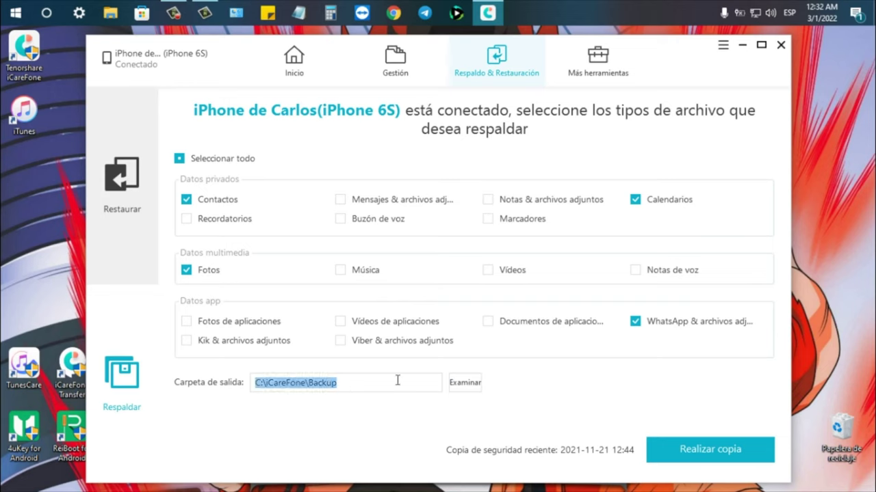
click(428, 383)
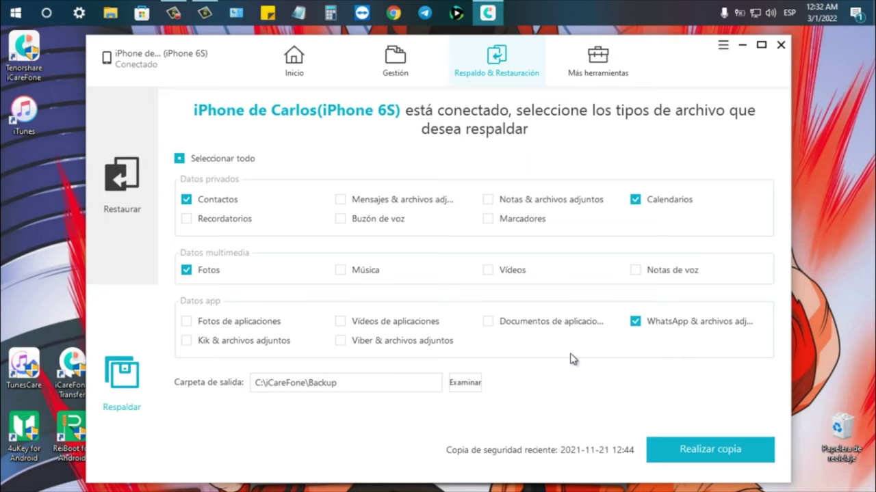
click(723, 464)
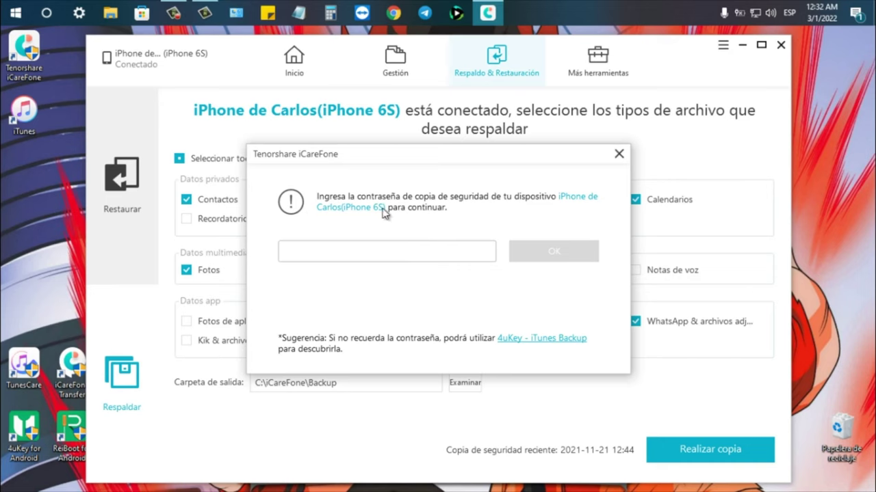
click(482, 254)
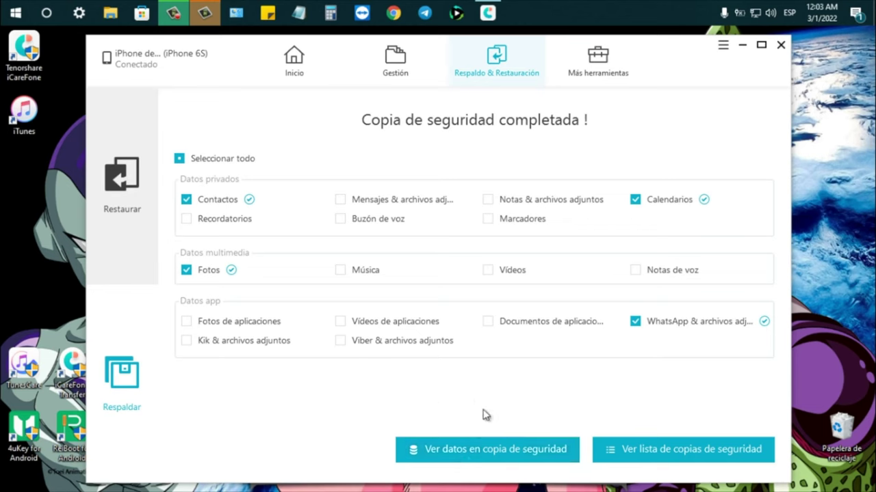
- View the backed-up data, mark the swimming pool photo among the WhatsApp attachments, and mark one WhatsApp chat
click(477, 457)
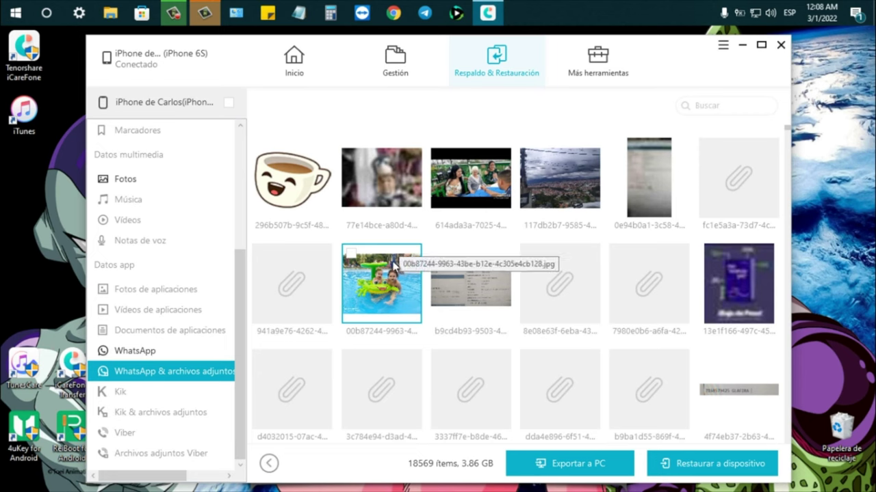
click(416, 266)
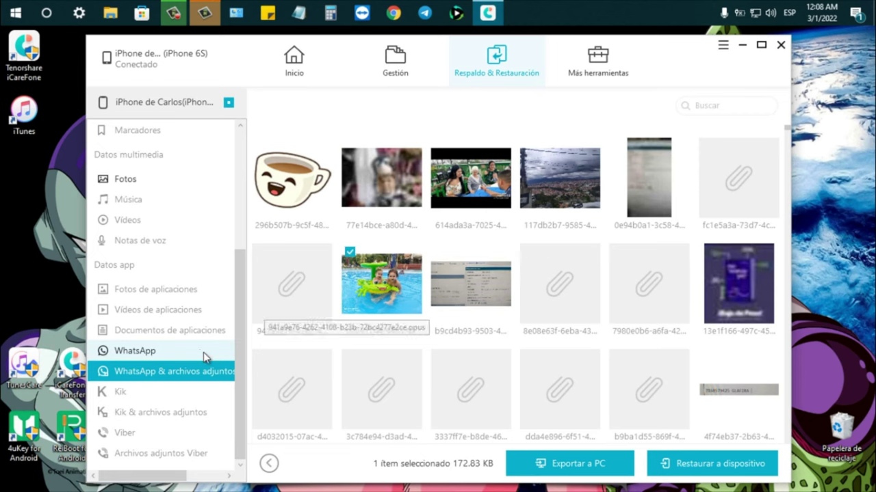
click(148, 352)
scroll(342, 308, down, 2)
click(265, 388)
- Mark the photo dated 2/27/2022 in Fotos and the first two entries in Calendarios
scroll(133, 313, up, 3)
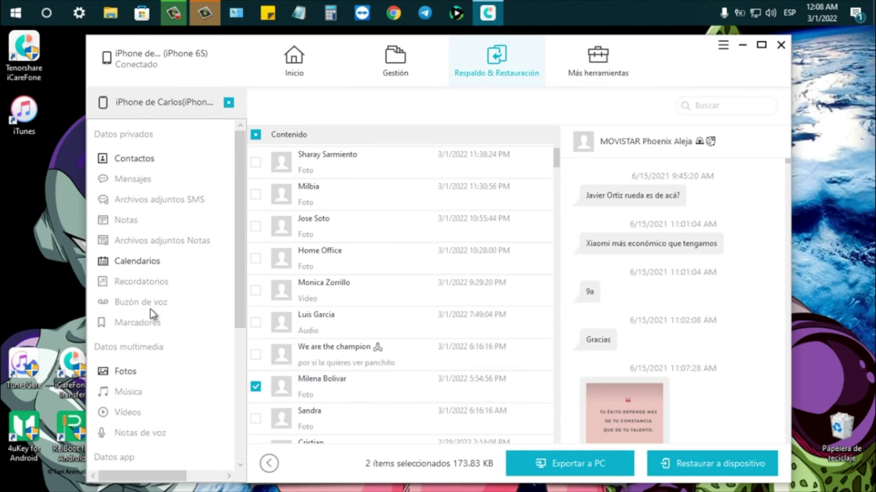
click(126, 382)
click(255, 302)
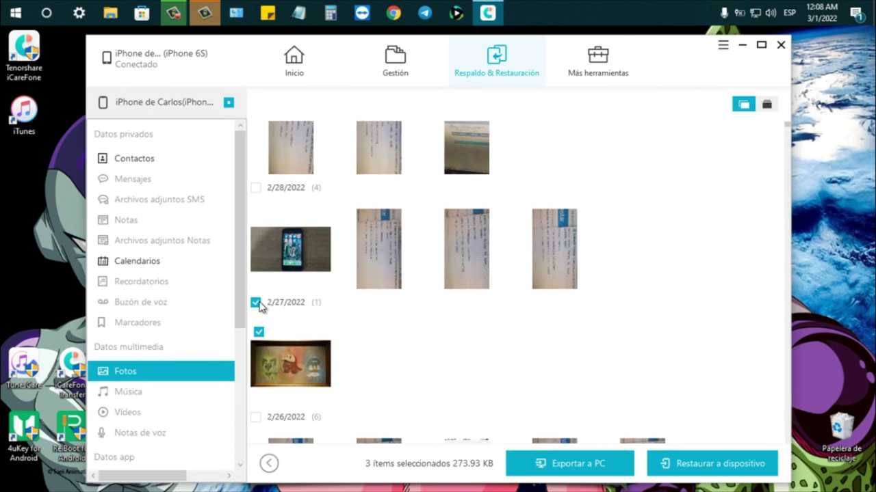
click(146, 263)
click(255, 192)
click(255, 160)
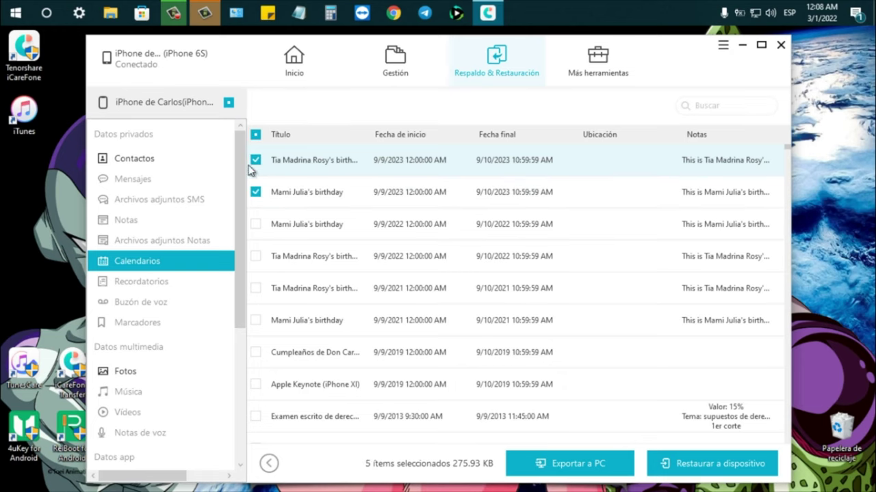
- Mark the first two contacts and export all marked items to the PC's Escritorio folder
click(164, 160)
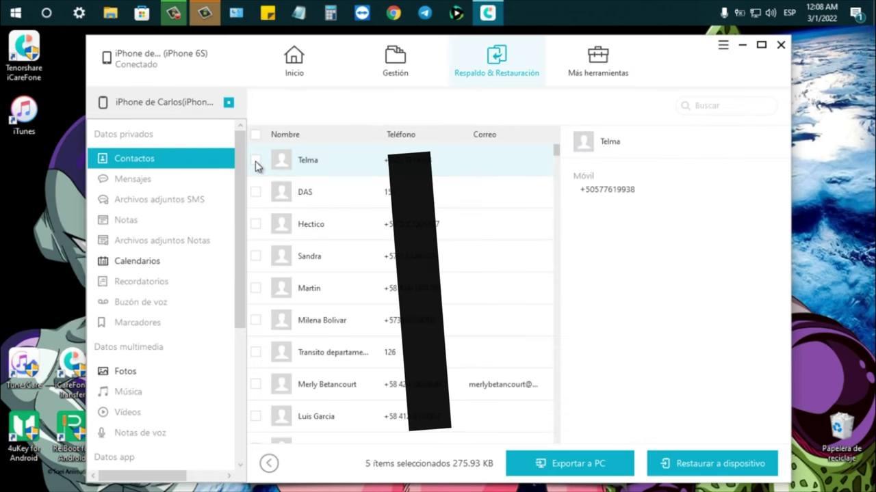
click(255, 162)
click(255, 192)
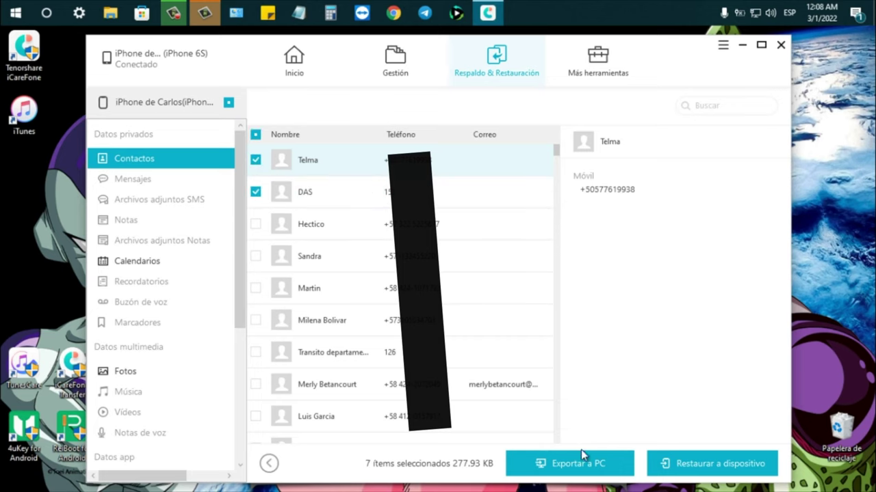
click(565, 464)
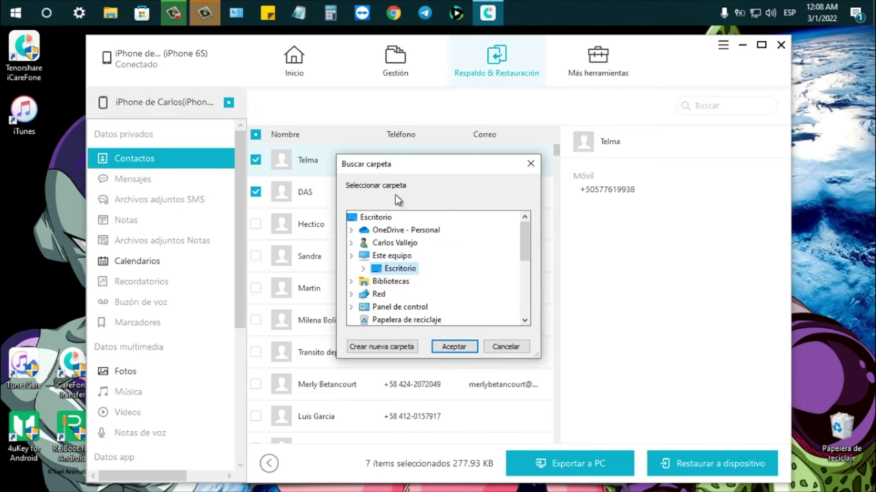
click(454, 347)
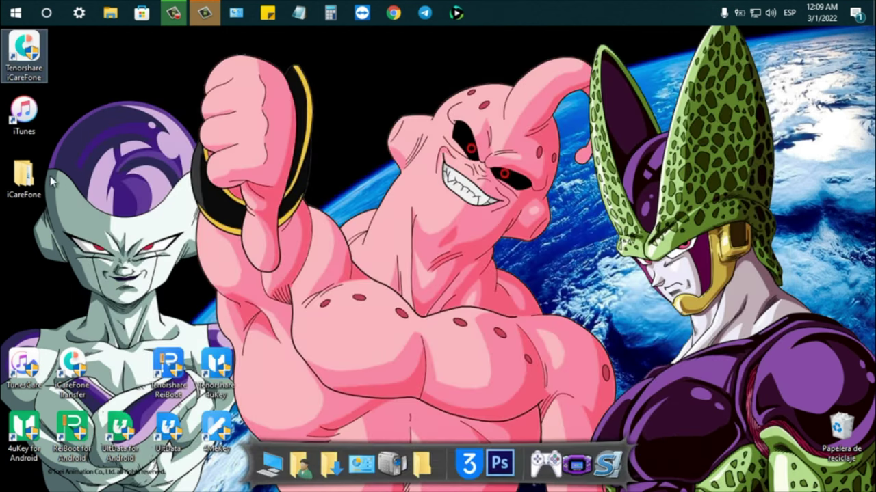
click(39, 176)
double_click(40, 176)
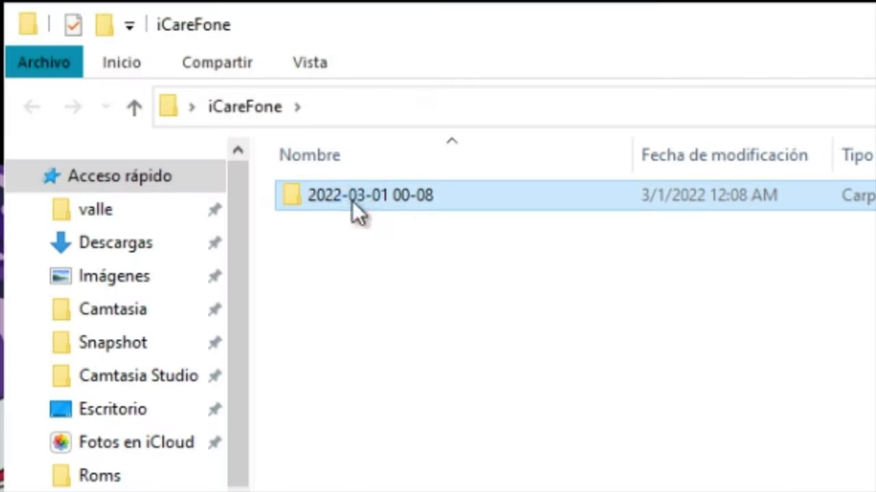
double_click(351, 199)
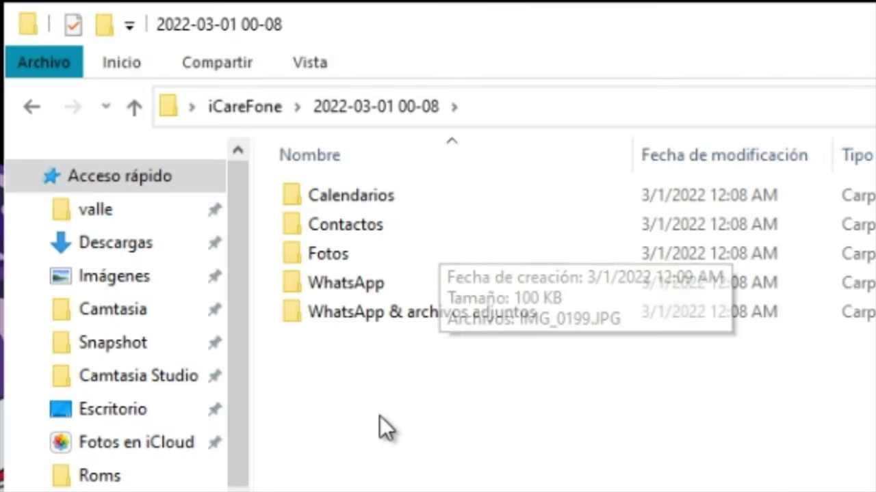
drag(378, 419, 626, 127)
- Check the exported Calendars.xls in Calendarios and Contacts.csv in Contactos, returning to the export folder each time
double_click(374, 195)
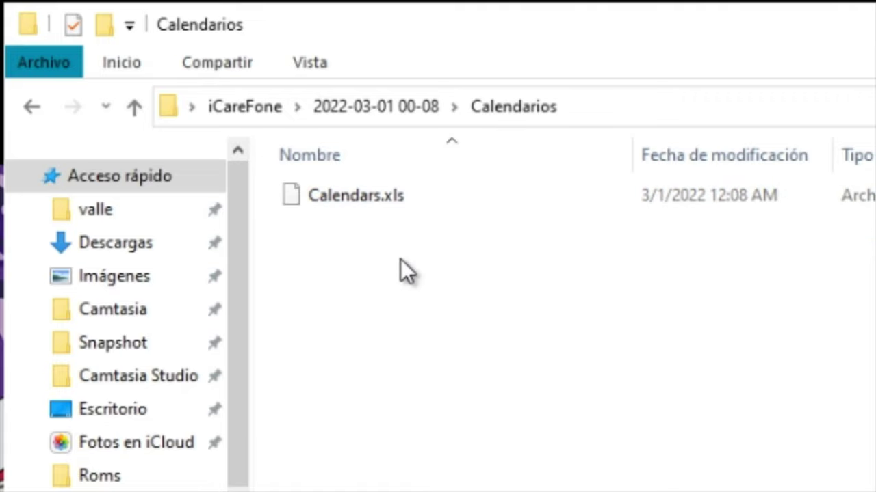
click(394, 202)
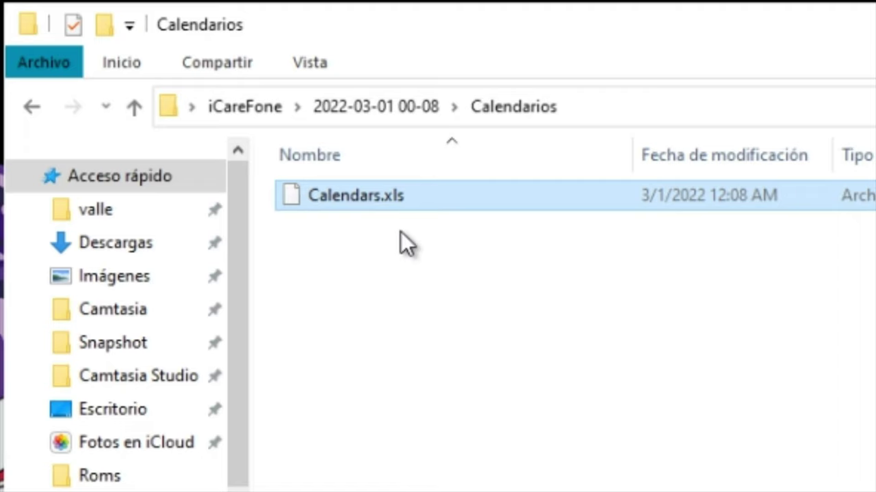
click(410, 124)
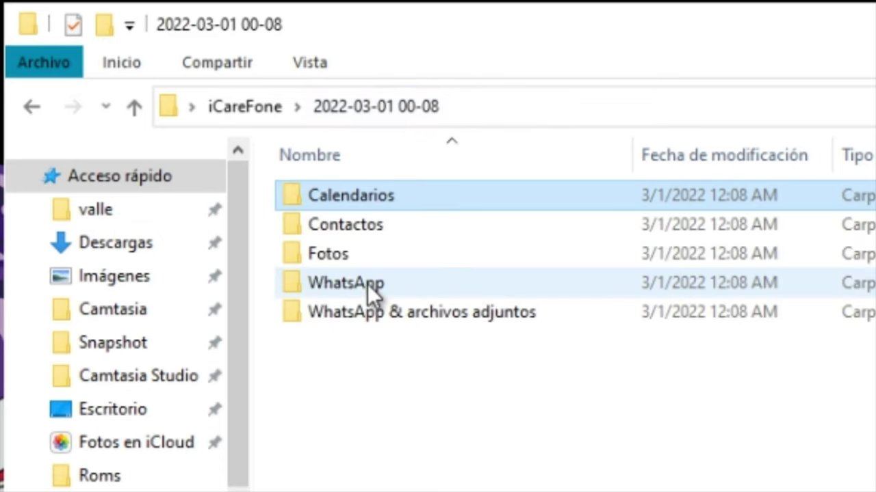
double_click(351, 227)
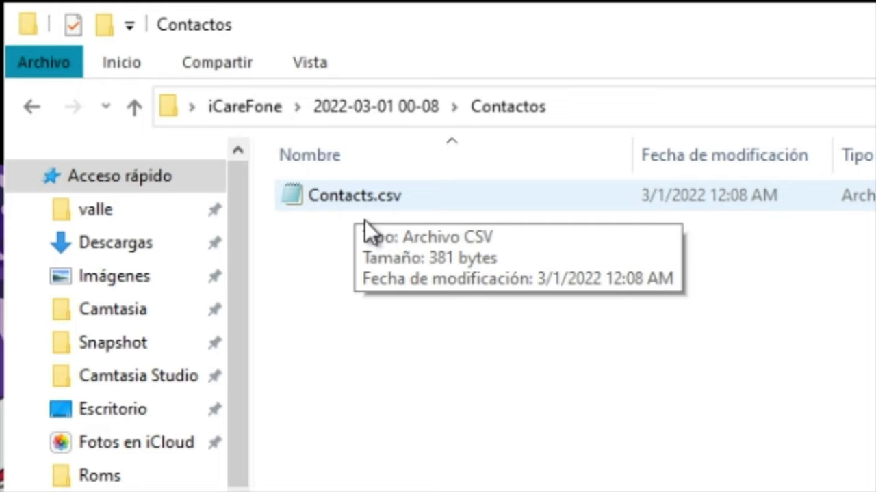
click(352, 189)
key(BackSpace)
- Open the Fotos folder, enlarge its thumbnails to check IMG_0199.JPG, and return to the export folder
double_click(353, 260)
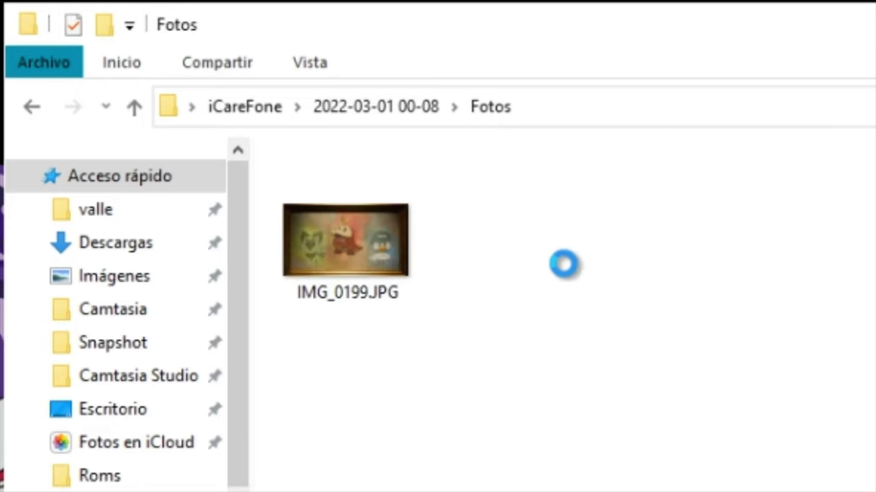
right_click(512, 280)
mouse_move(651, 307)
click(870, 305)
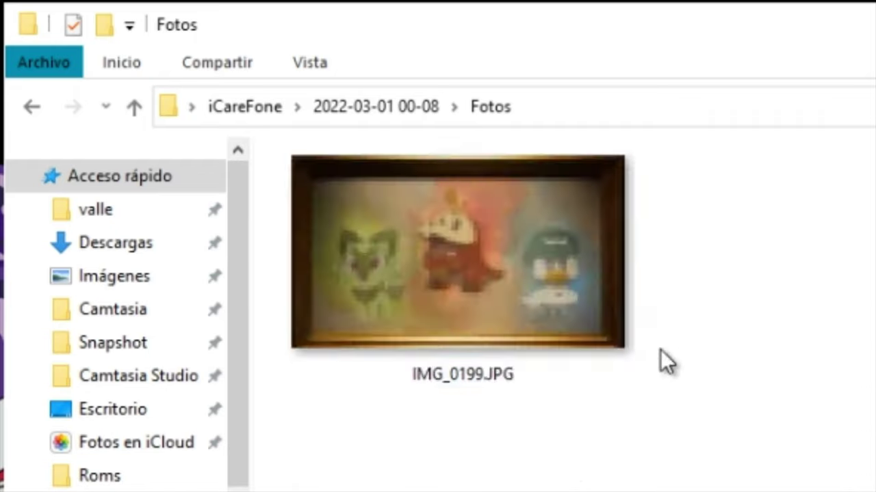
click(555, 288)
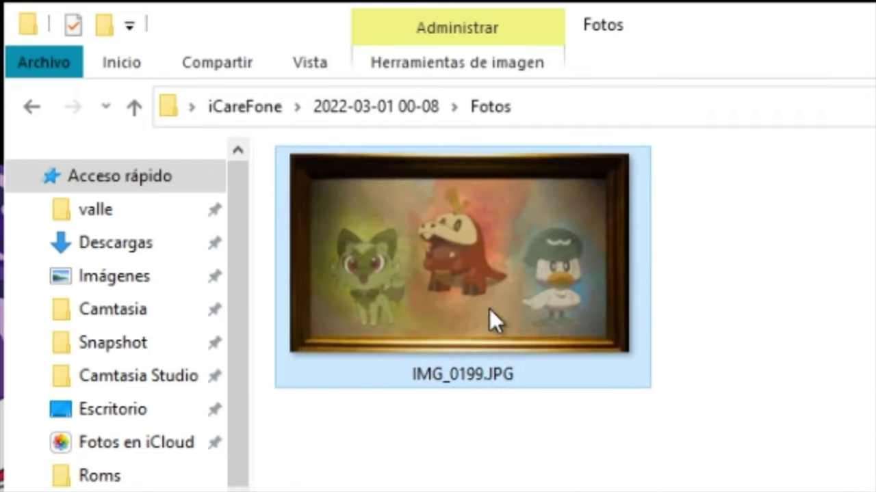
click(429, 114)
- Open the WhatsApp folder, check the exported chat spreadsheet, and return to the export folder
double_click(393, 287)
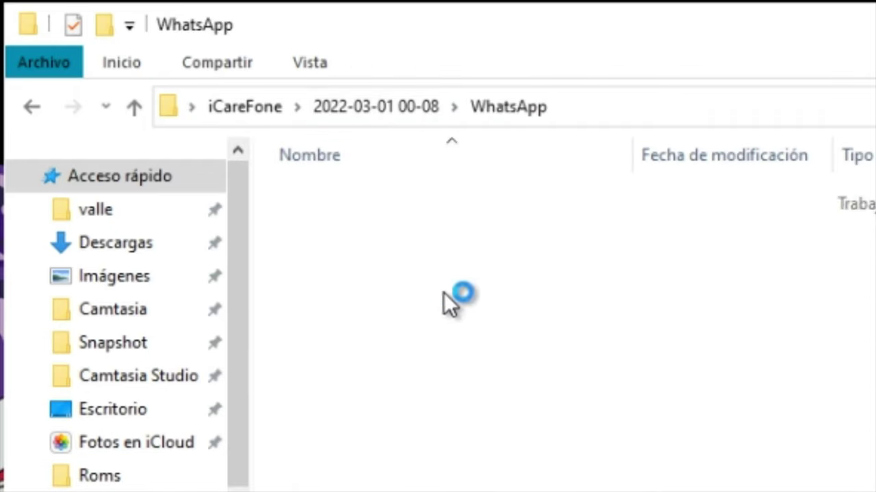
click(393, 222)
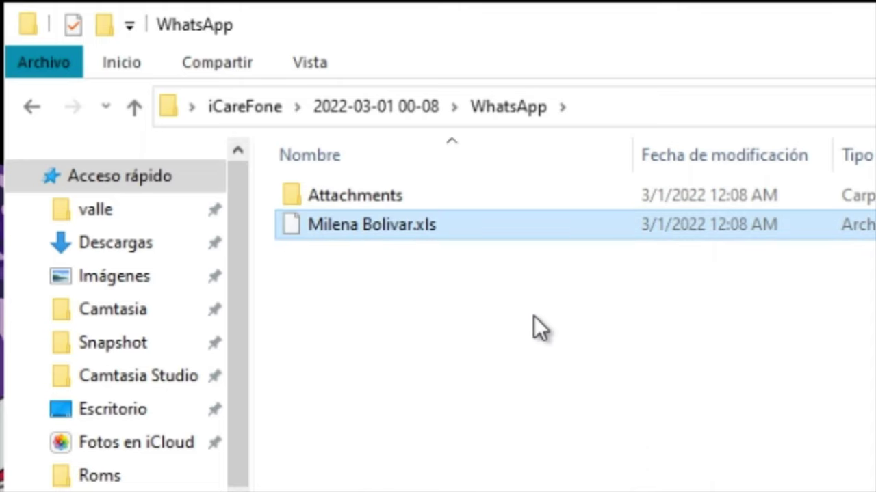
click(361, 110)
- Check the exported image in WhatsApp & archivos adjuntos with extra large icons, and close the folder window
double_click(350, 302)
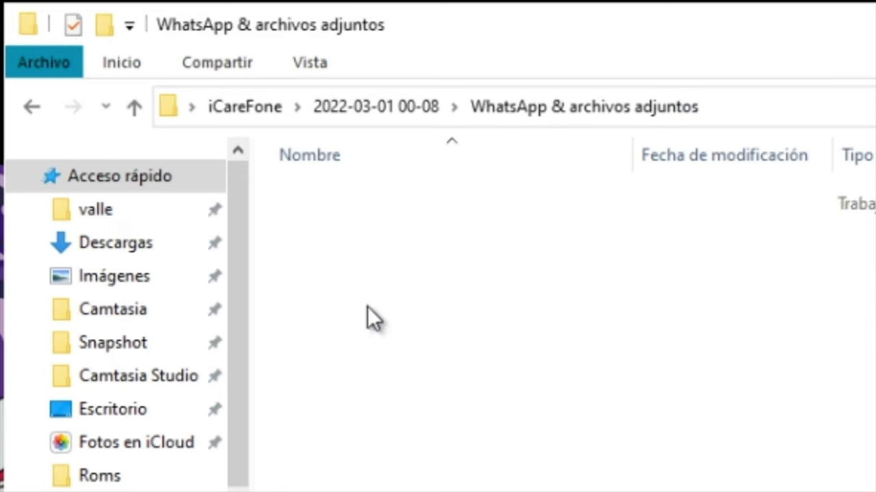
right_click(606, 268)
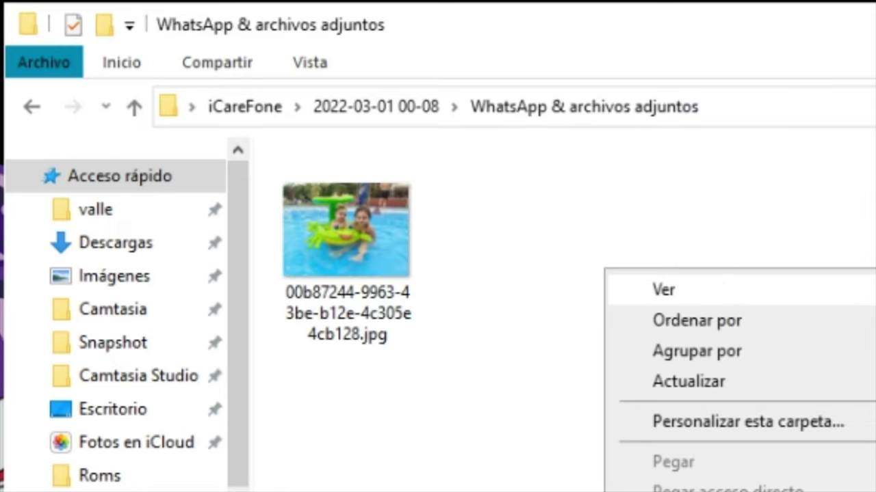
key(ctrl+shift+1)
drag(696, 323, 537, 470)
click(538, 470)
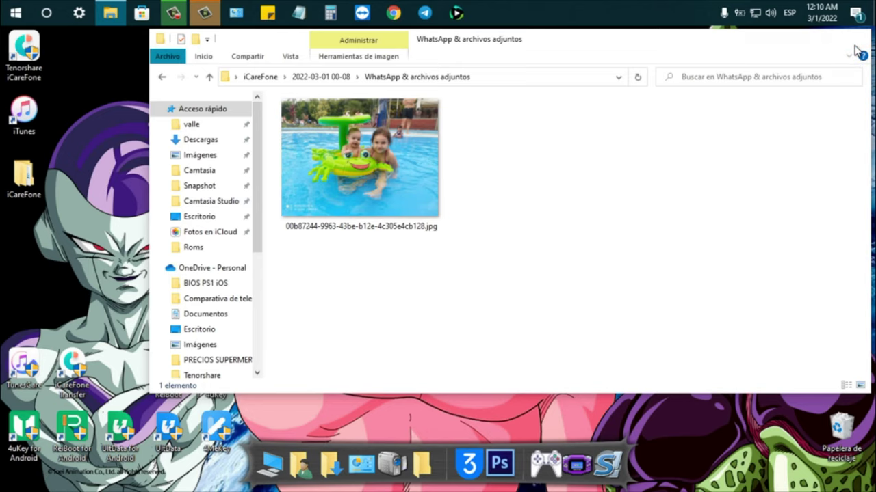
click(855, 41)
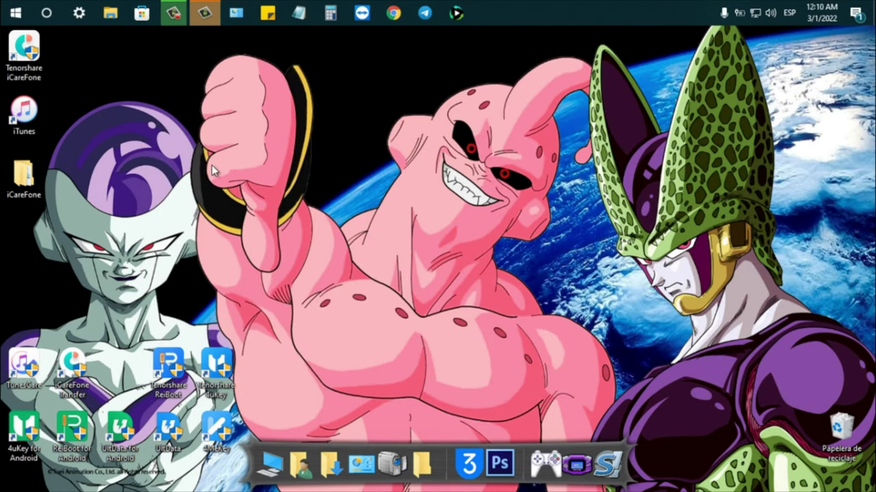